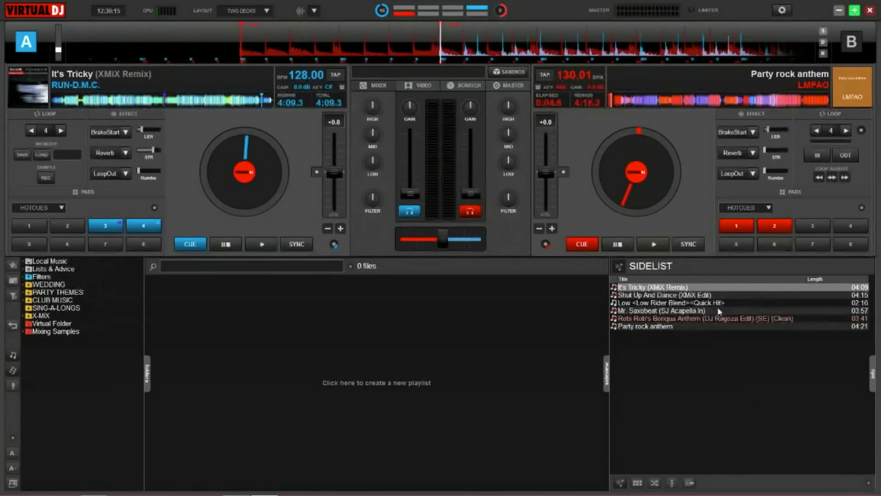
Step: Convert Cue 2 of Party rock anthem to a Saved Loop in the POI editor and name it Loop Intro Beat
{"action": "right_click", "coordinate": [649, 104]}
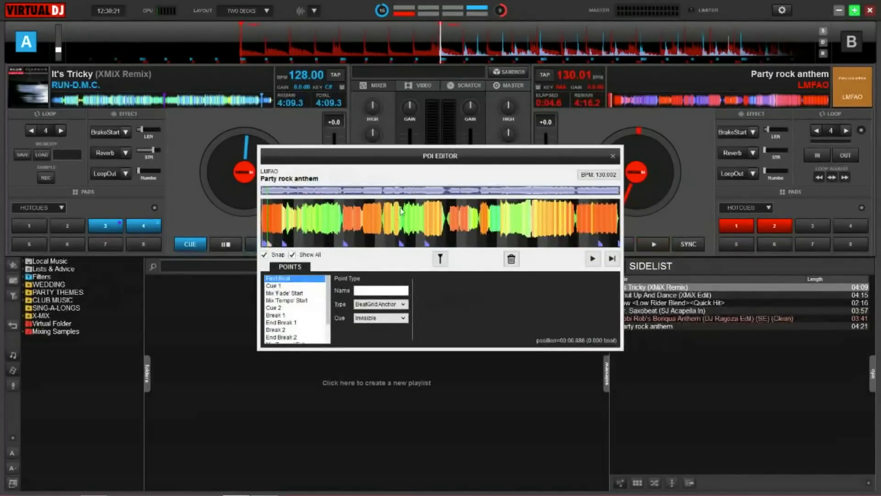
{"action": "left_click", "coordinate": [275, 308]}
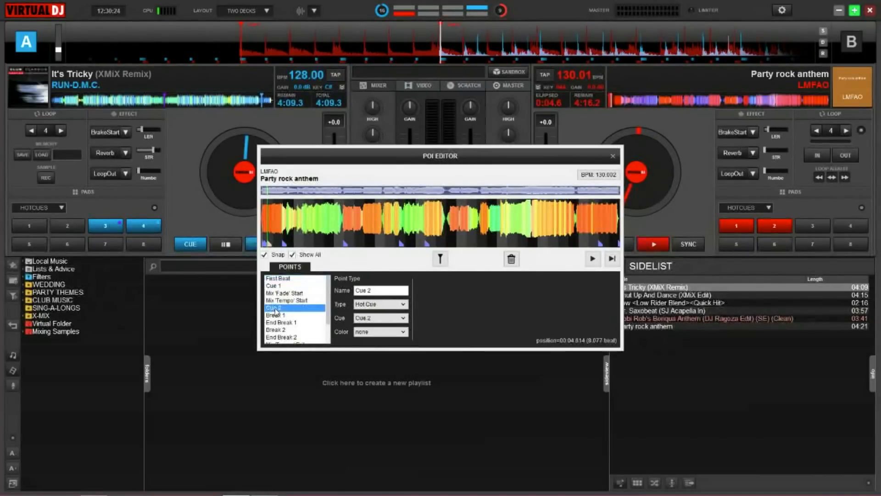
{"action": "left_click", "coordinate": [404, 307]}
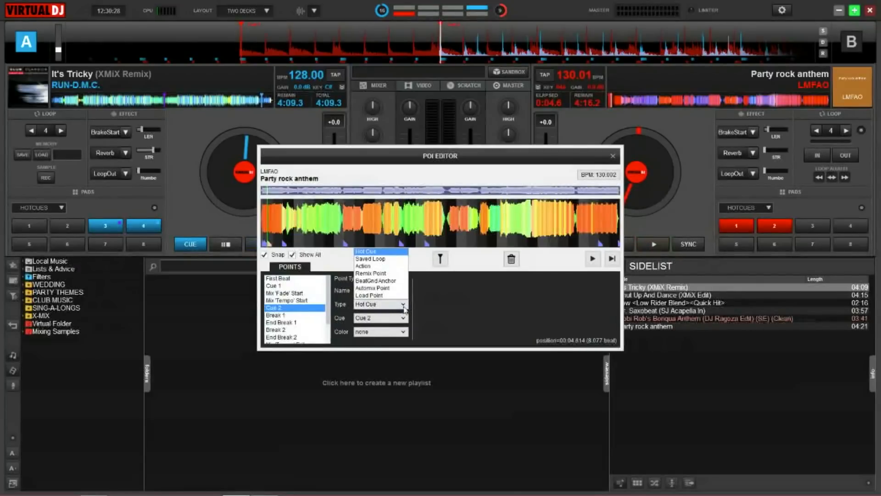
{"action": "left_click", "coordinate": [385, 260]}
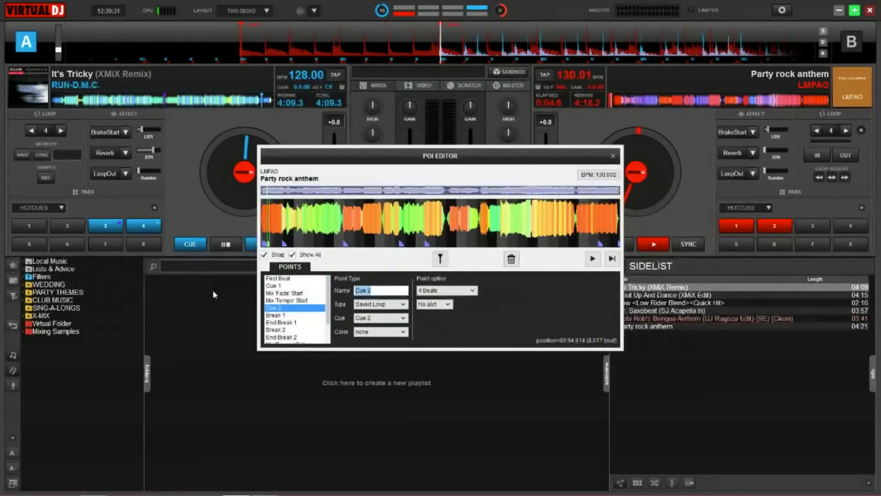
{"action": "type", "text": "Loop Intreat"}
{"action": "key", "text": "BackSpace"}
{"action": "key", "text": "BackSpace"}
{"action": "key", "text": "BackSpace"}
{"action": "type", "text": "o Beat"}
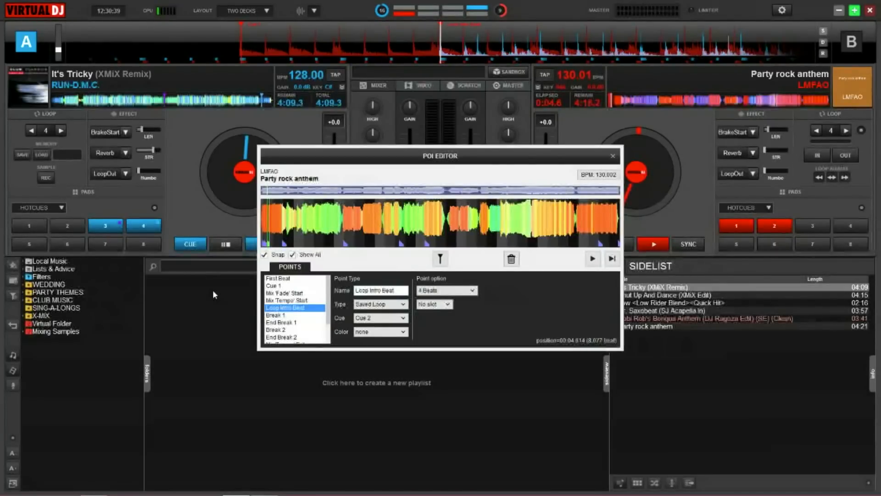
Step: Color the Loop Intro Beat point purple, set its loop length to 8 beats, and close the POI editor
{"action": "left_click", "coordinate": [403, 332]}
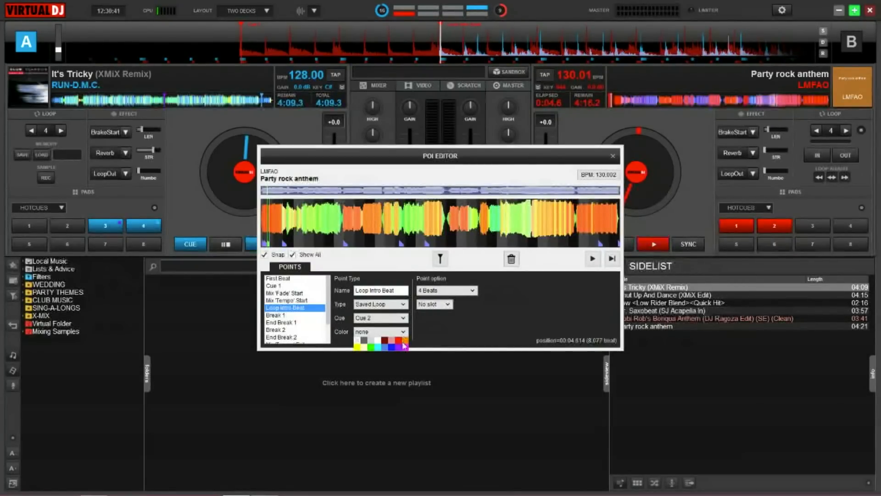
{"action": "left_click", "coordinate": [400, 350]}
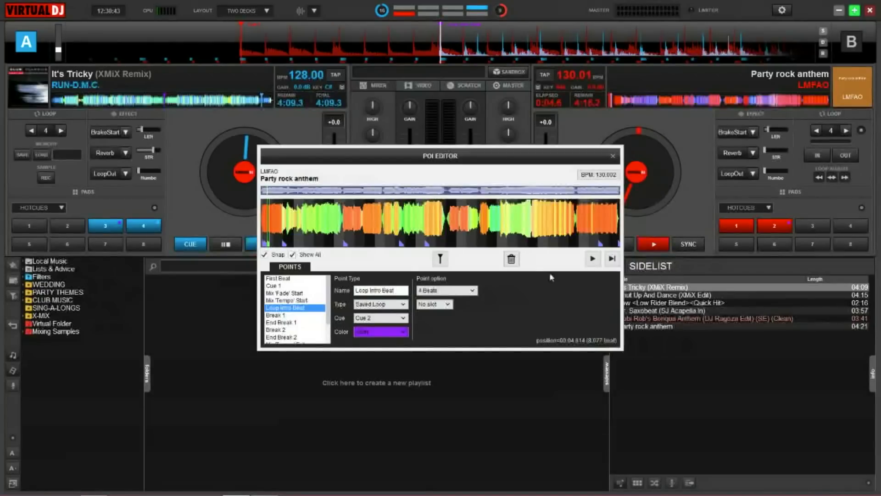
{"action": "left_click", "coordinate": [475, 294]}
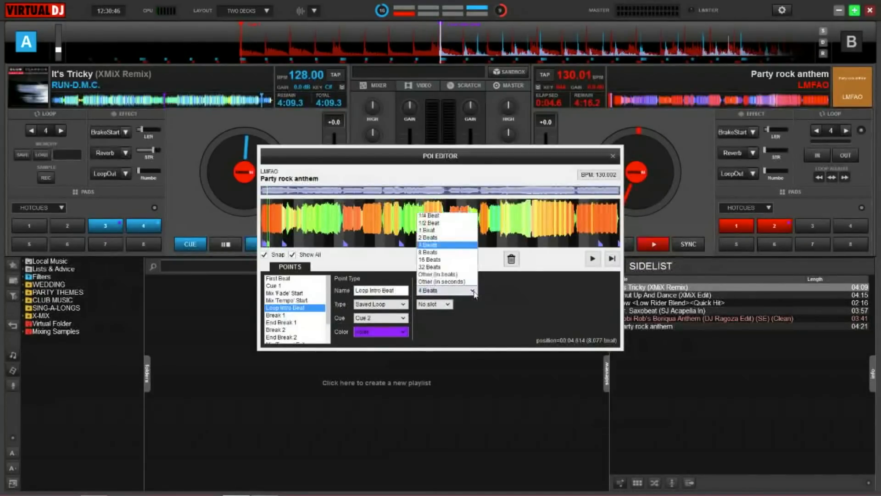
{"action": "left_click", "coordinate": [445, 254]}
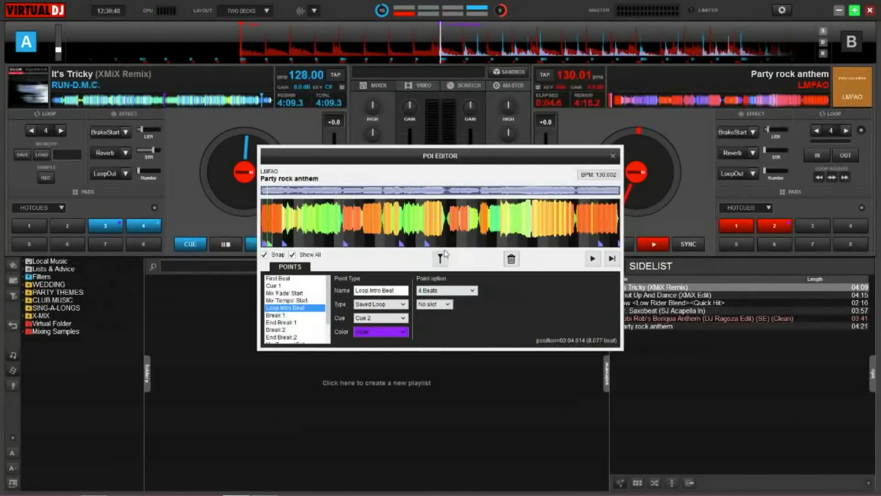
{"action": "left_click", "coordinate": [613, 156]}
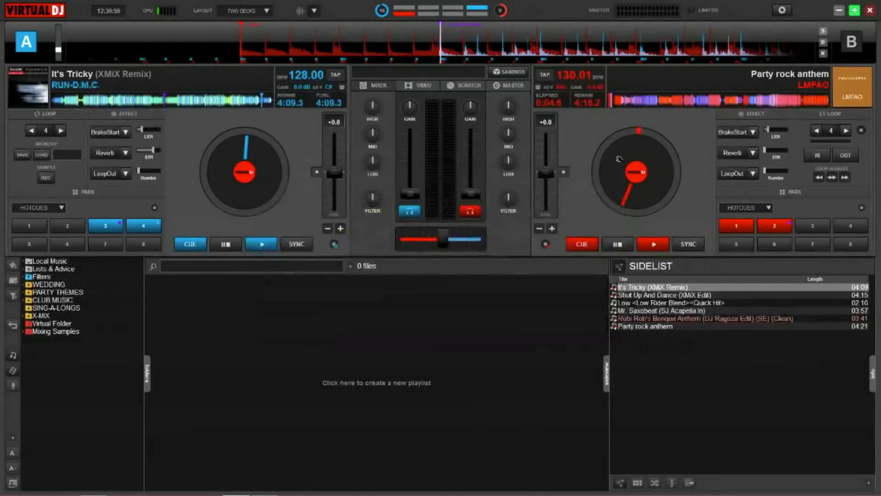
Step: Start Party rock anthem from the saved loop on hot cue 2 of deck B and toggle its loop
{"action": "left_click", "coordinate": [774, 229]}
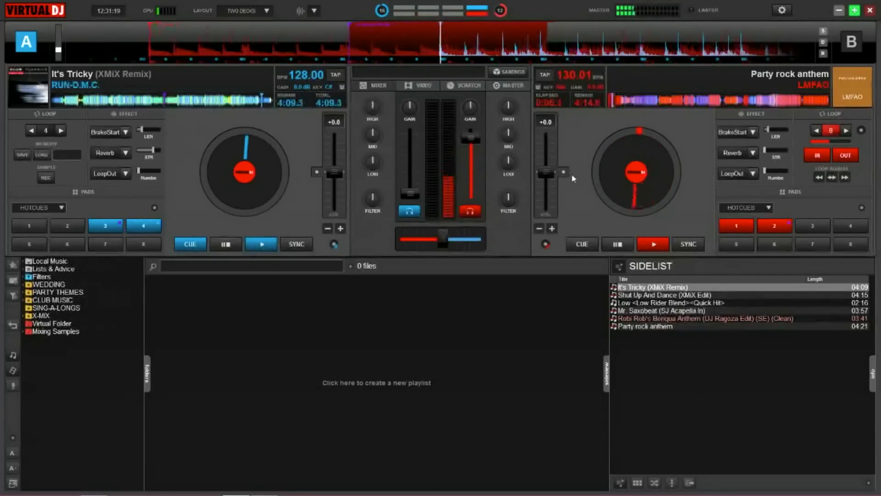
{"action": "key", "text": "l"}
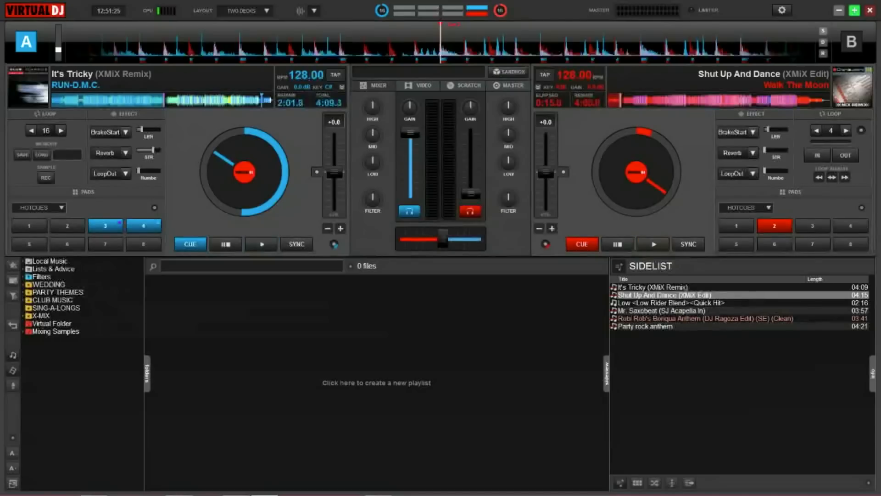
Step: Set Cue 3 of It's Tricky to a Saved Loop of 16 beats in the POI editor
{"action": "right_click", "coordinate": [165, 104]}
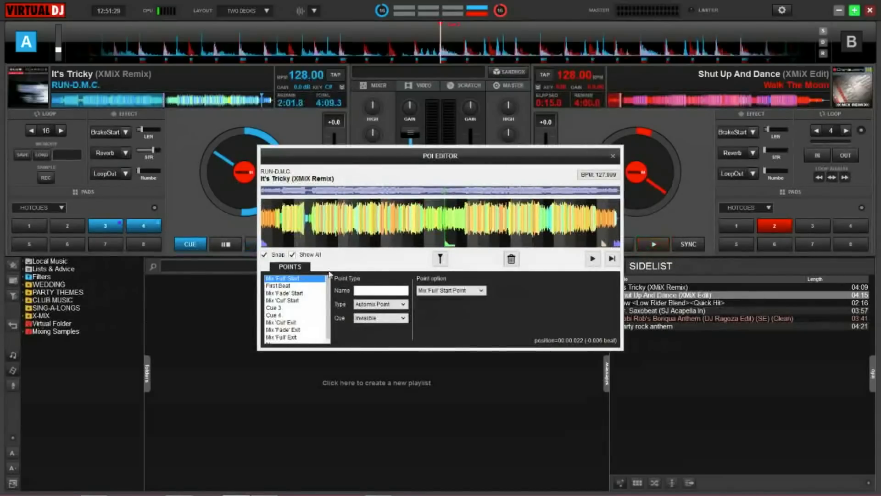
{"action": "left_click", "coordinate": [275, 307]}
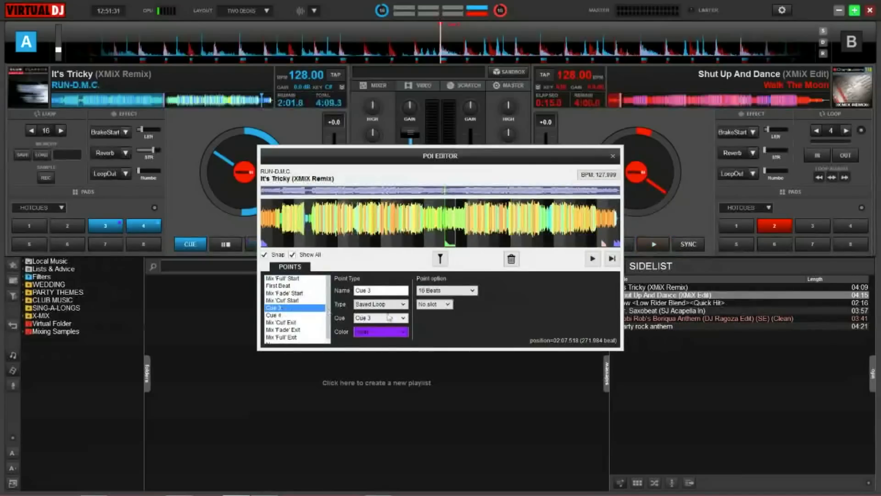
{"action": "left_click", "coordinate": [403, 304]}
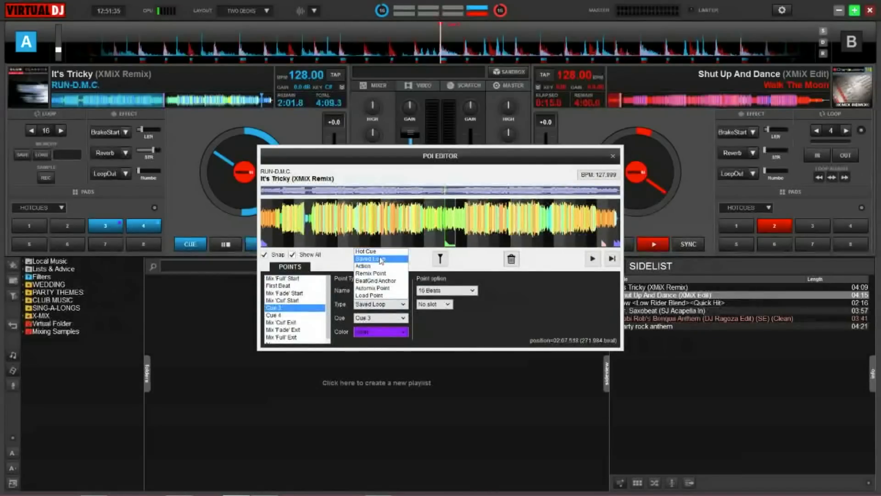
{"action": "left_click", "coordinate": [381, 260]}
{"action": "left_click", "coordinate": [473, 290]}
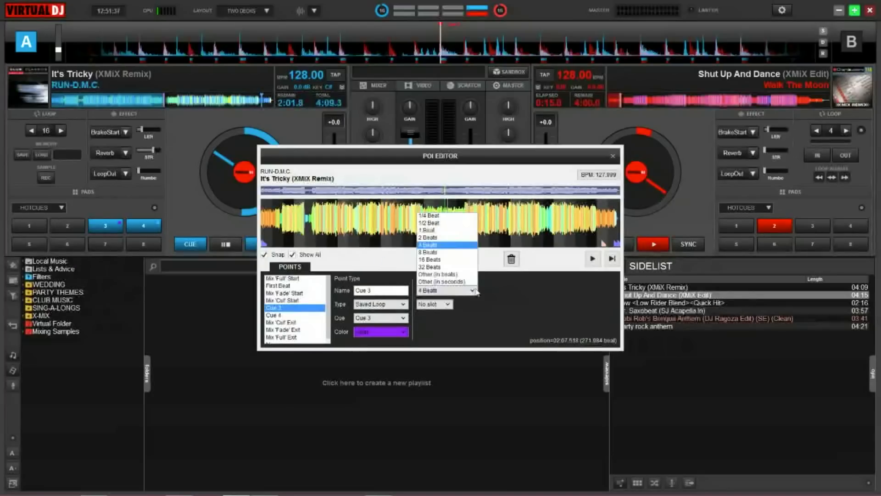
{"action": "left_click", "coordinate": [451, 260]}
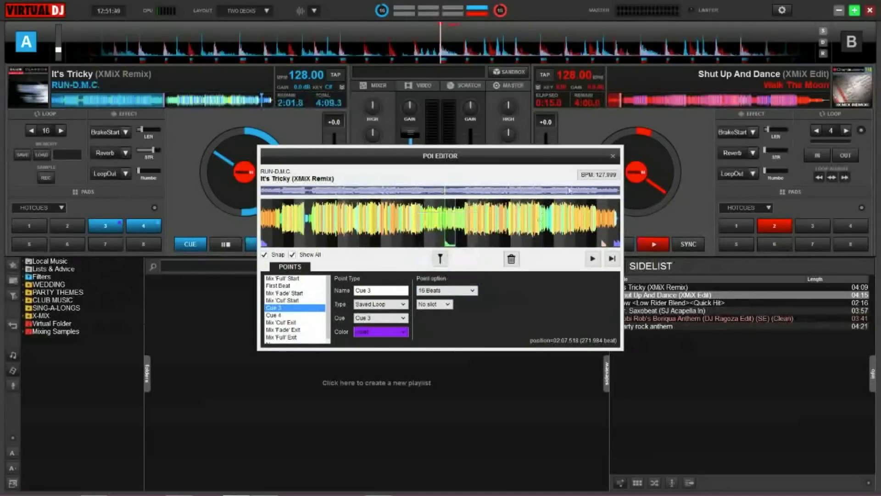
{"action": "left_click", "coordinate": [613, 156]}
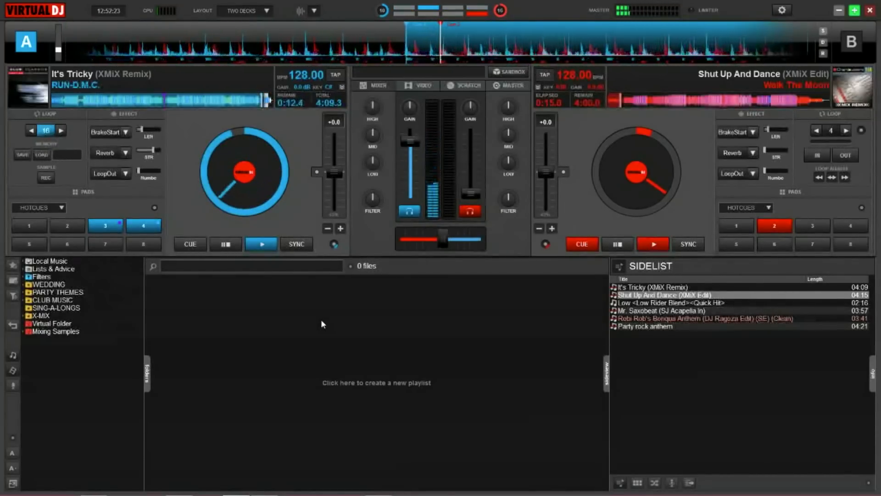
Step: Stop It's Tricky at Cue 4 and check that cue's settings in the POI editor
{"action": "key", "text": "space"}
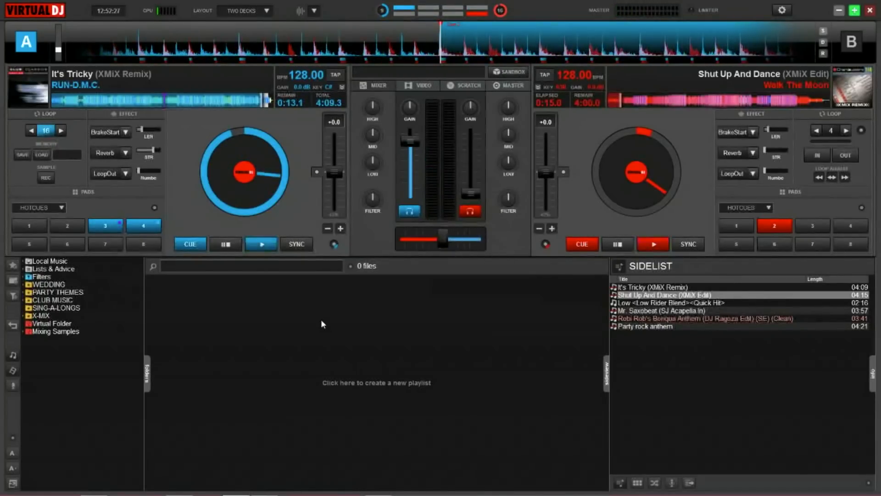
{"action": "right_click", "coordinate": [267, 106]}
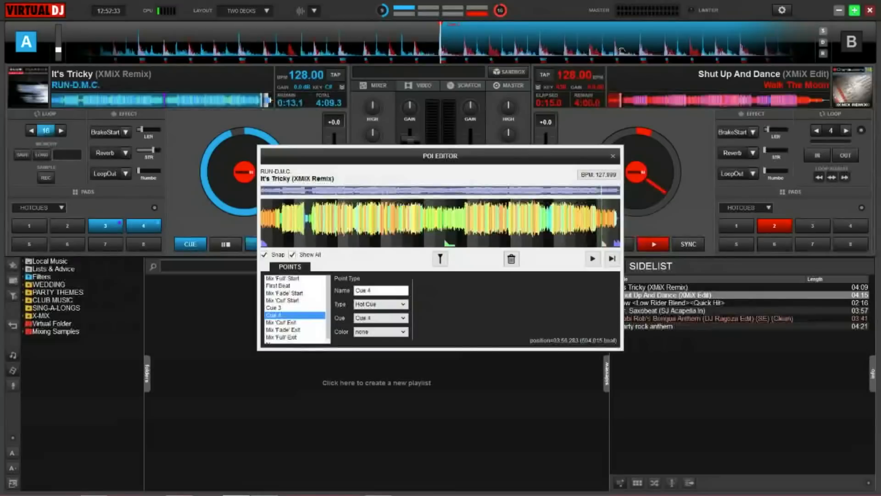
{"action": "left_click", "coordinate": [612, 156]}
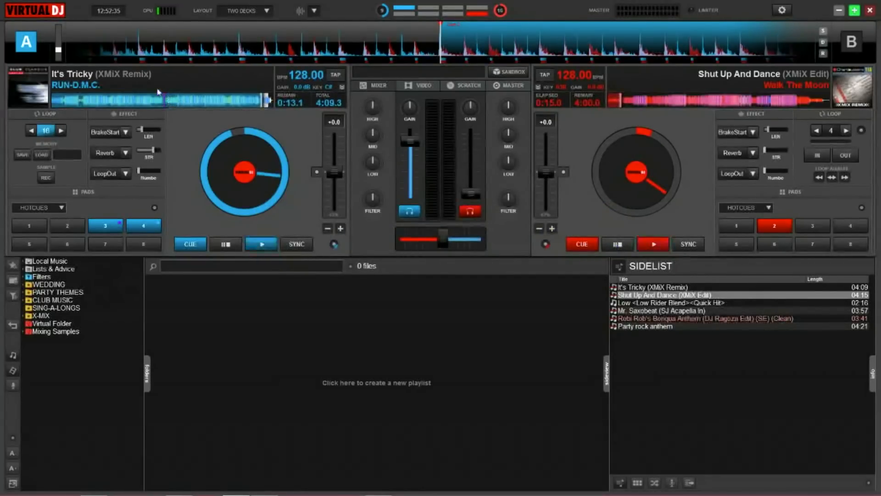
Step: Return It's Tricky to hot cue 3, play its saved loop, and turn on a 4-beat loop for Shut Up And Dance
{"action": "left_click", "coordinate": [116, 224]}
{"action": "left_click", "coordinate": [218, 247]}
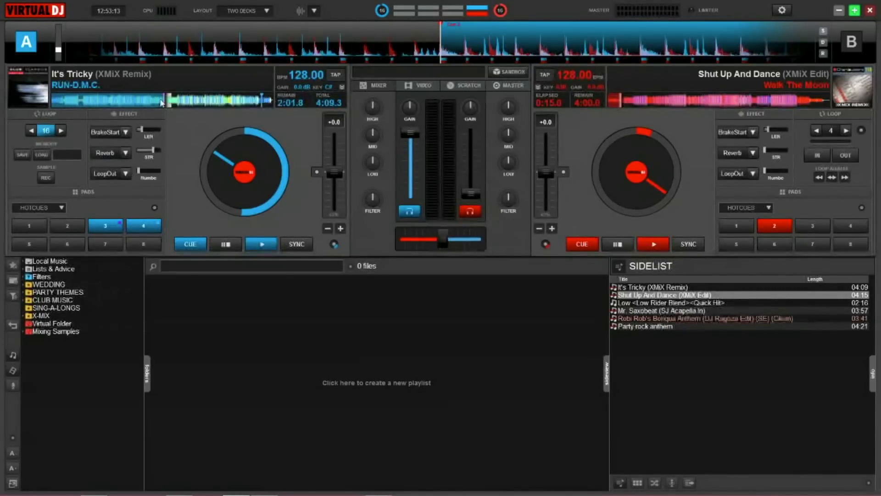
{"action": "key", "text": "space"}
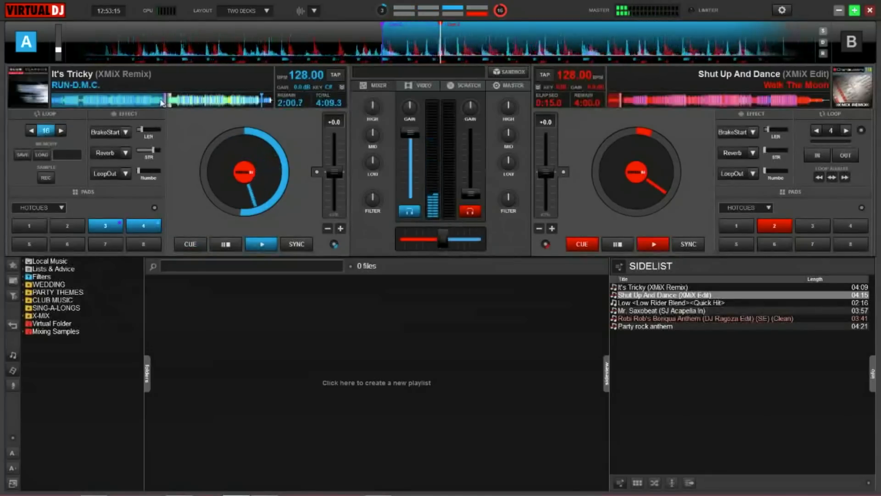
{"action": "key", "text": "l"}
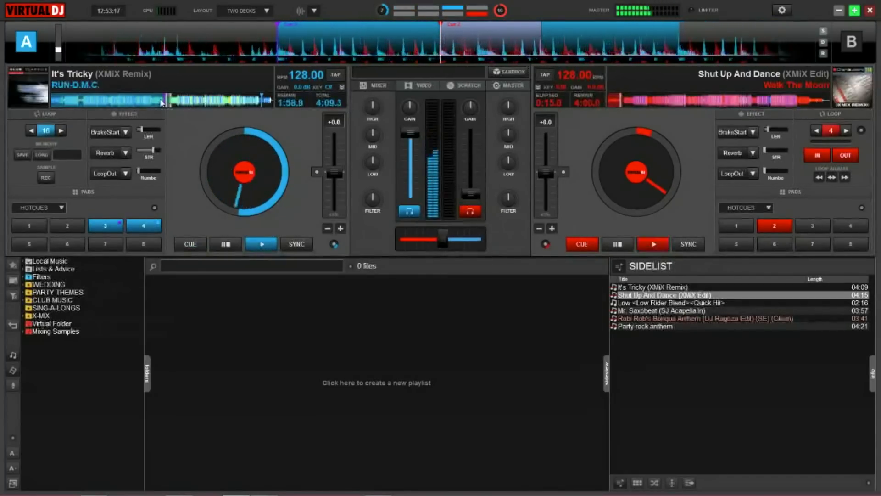
{"action": "key", "text": "space"}
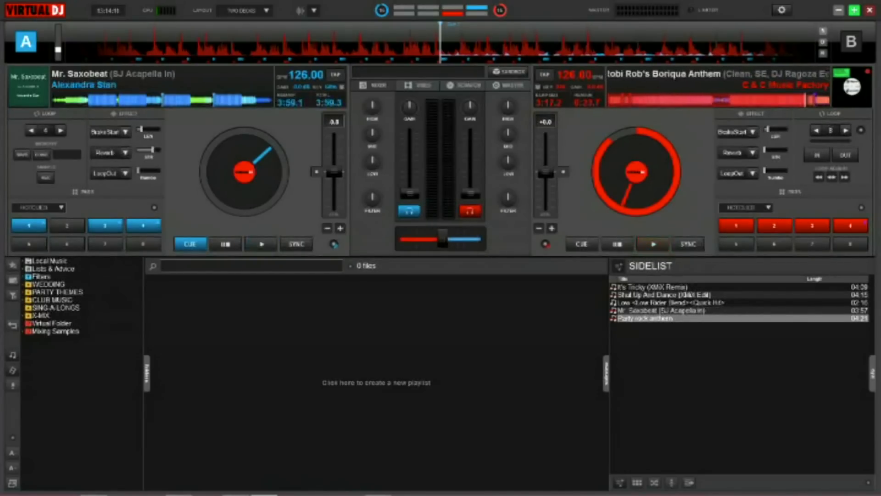
Step: Play Mr. Saxobeat on deck A, raise its volume, and return it to its cue point
{"action": "key", "text": "space"}
{"action": "left_click_drag", "start_coordinate": [410, 189], "coordinate": [409, 133]}
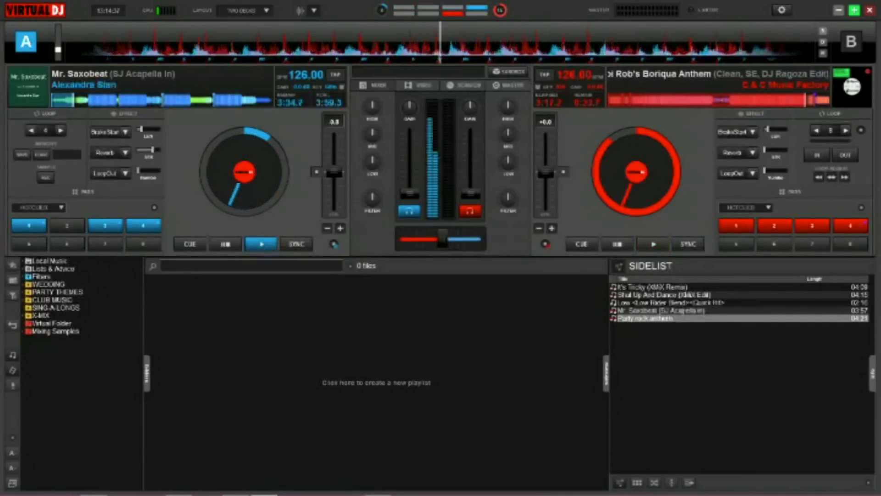
{"action": "key", "text": "c"}
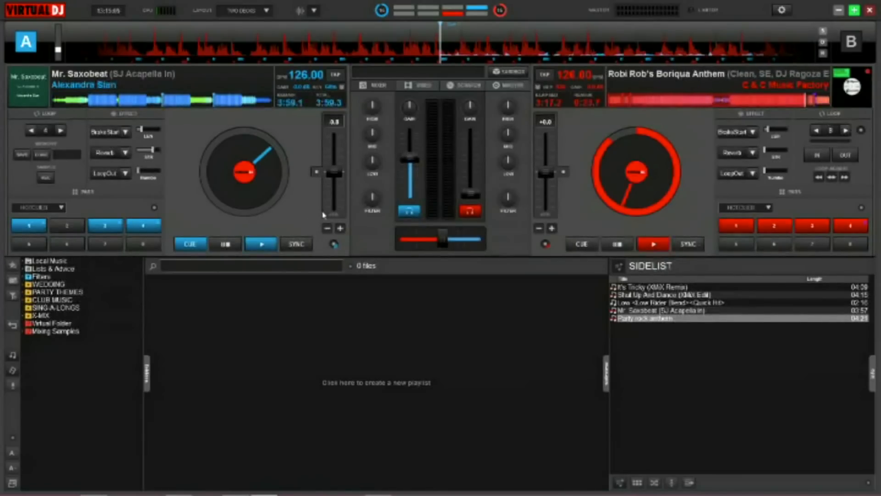
Step: Play Mr. Saxobeat from its cue point, return to the cue, and restart it in a 4-beat loop alongside Robi Rob's Boriqua Anthem
{"action": "key", "text": "space"}
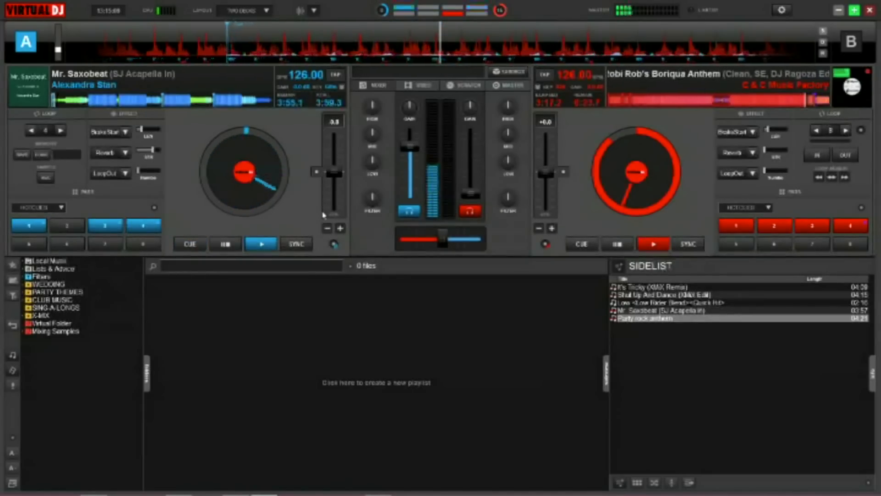
{"action": "key", "text": "c"}
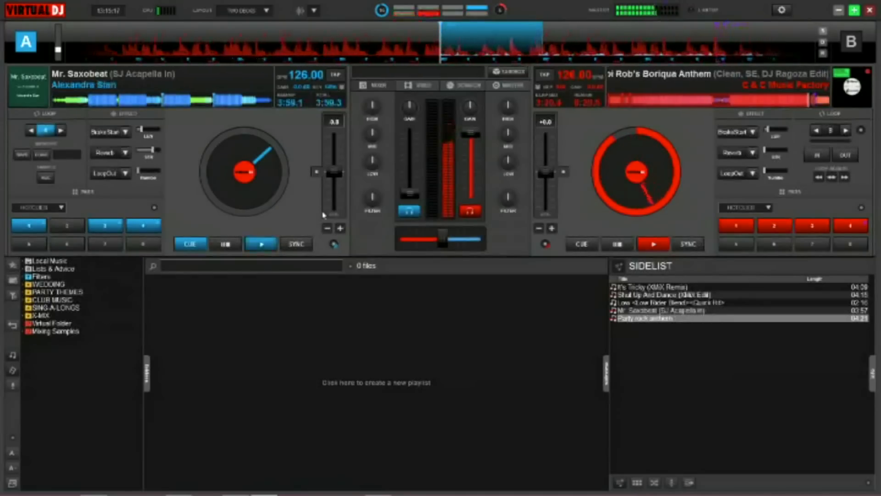
{"action": "key", "text": "space"}
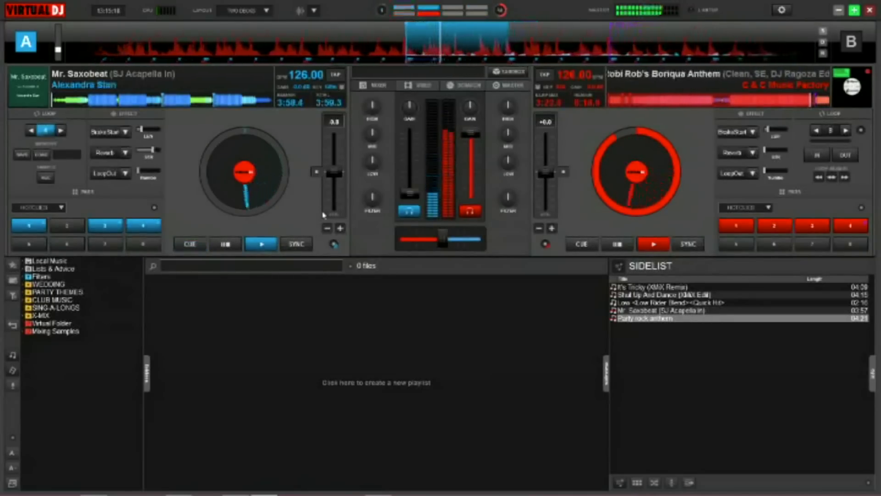